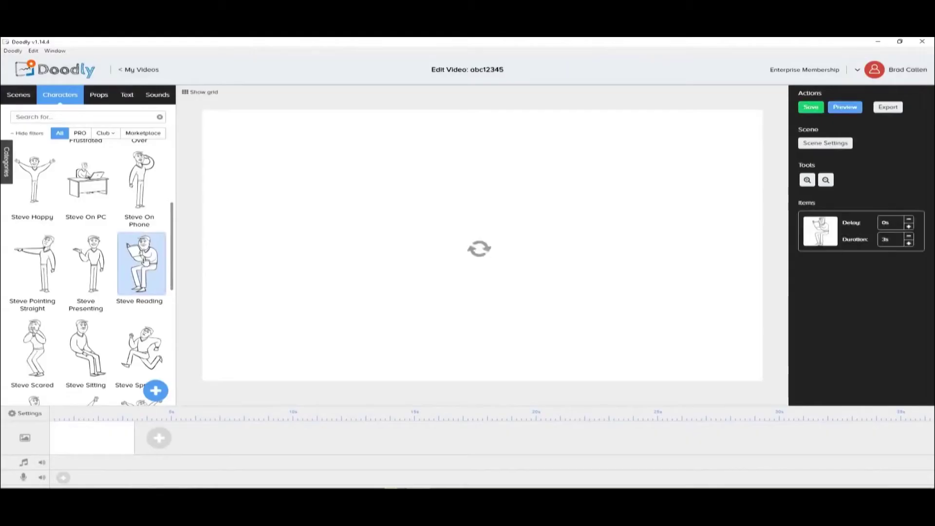
- Nudge the reading man left, slide a swivel chair under him, and preview the animation
{"action": "left_click_drag", "start_coordinate": [522, 243], "coordinate": [493, 241]}
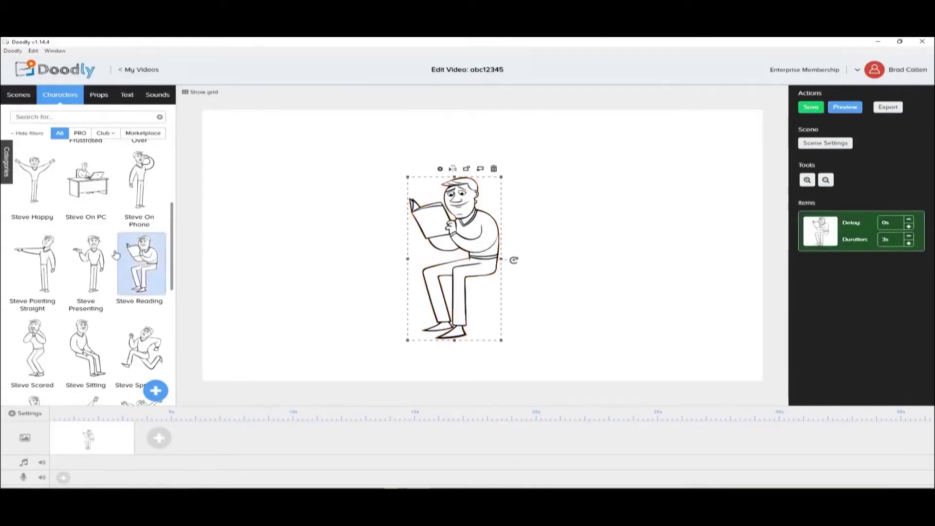
{"action": "left_click", "coordinate": [98, 95]}
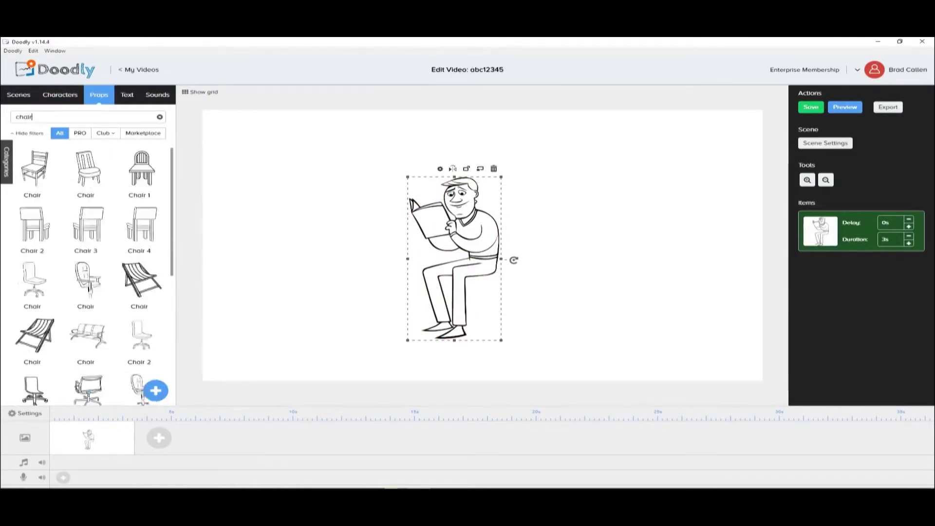
{"action": "left_click", "coordinate": [144, 287]}
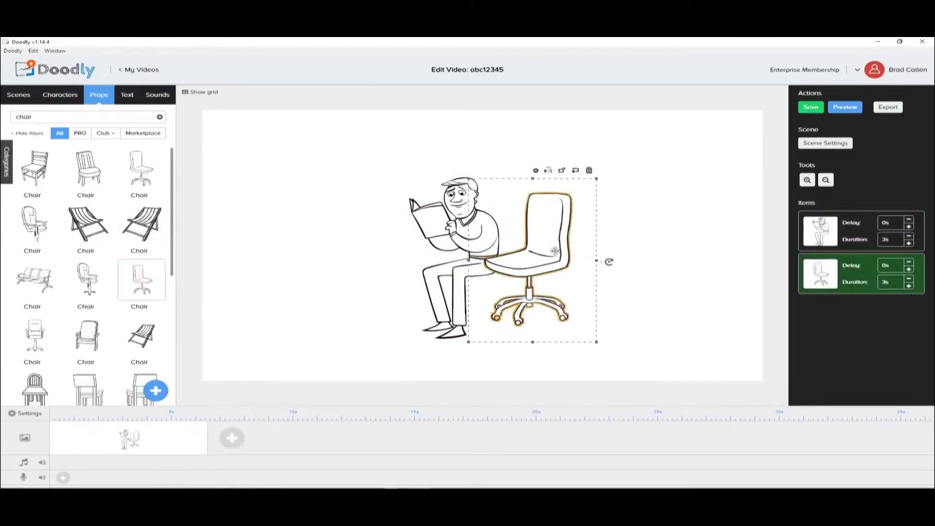
{"action": "left_click_drag", "start_coordinate": [553, 252], "coordinate": [523, 252]}
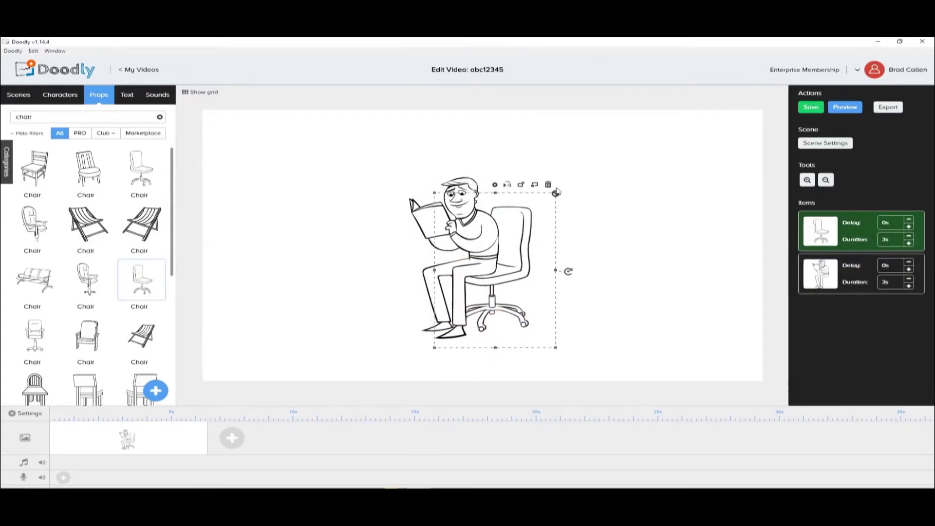
{"action": "left_click", "coordinate": [845, 107]}
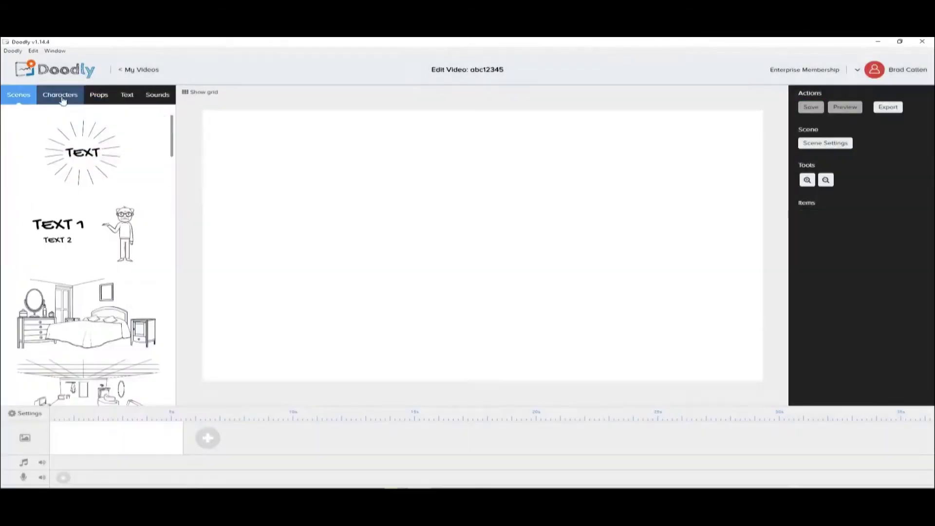
- View the Characters, Props, Sounds and Text font libraries in turn on the empty scene
{"action": "left_click", "coordinate": [62, 96]}
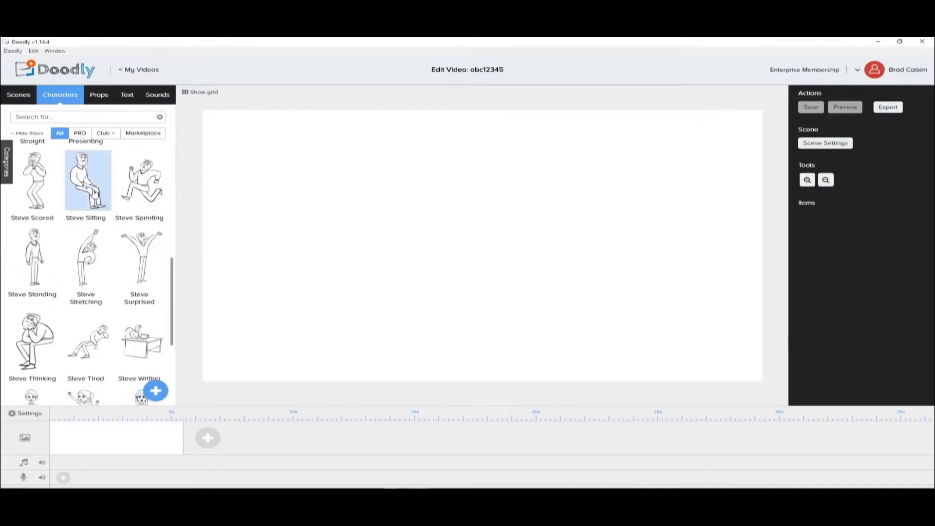
{"action": "left_click", "coordinate": [99, 95]}
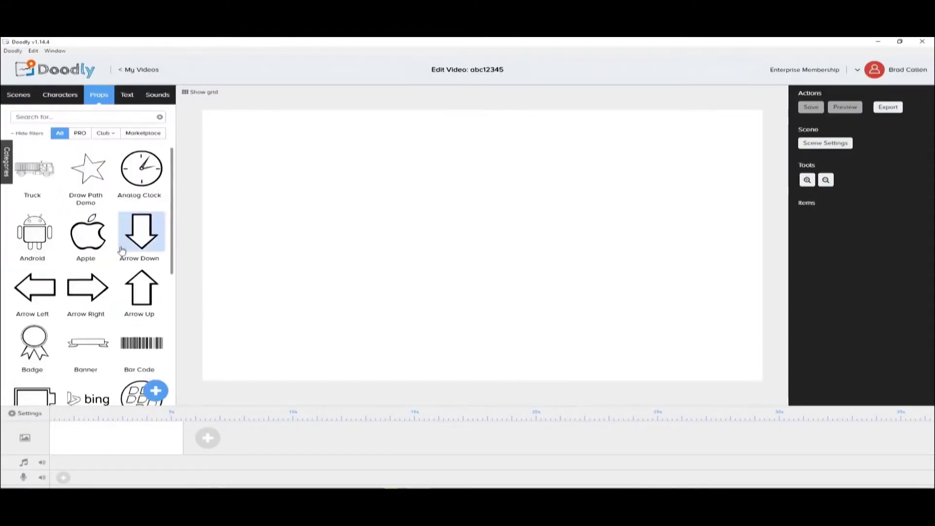
{"action": "left_click", "coordinate": [158, 96]}
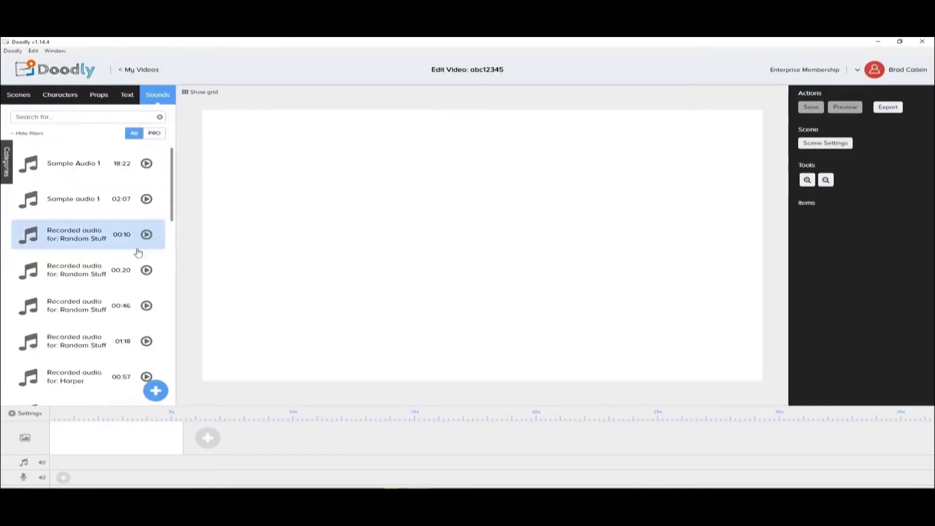
{"action": "left_click", "coordinate": [129, 98]}
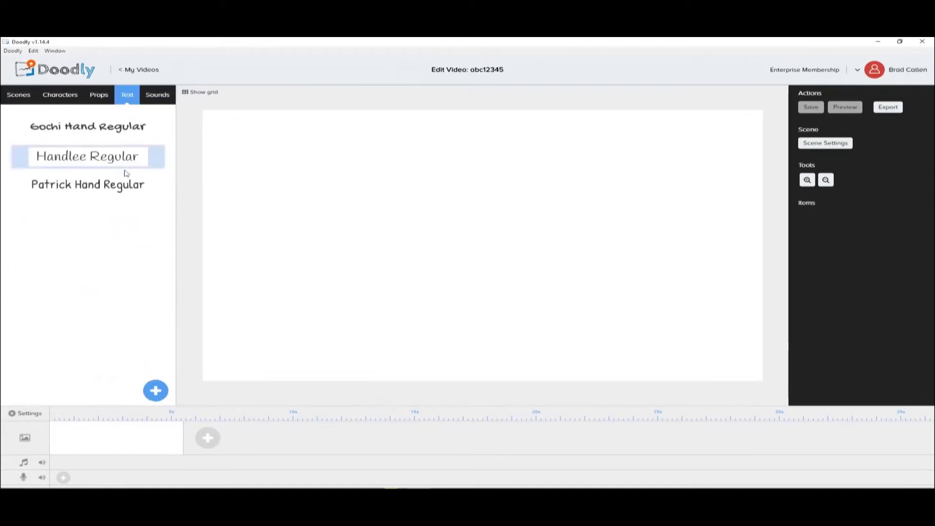
- Bring up and dismiss the Add new font window, then start adding a custom prop
{"action": "left_click", "coordinate": [155, 390]}
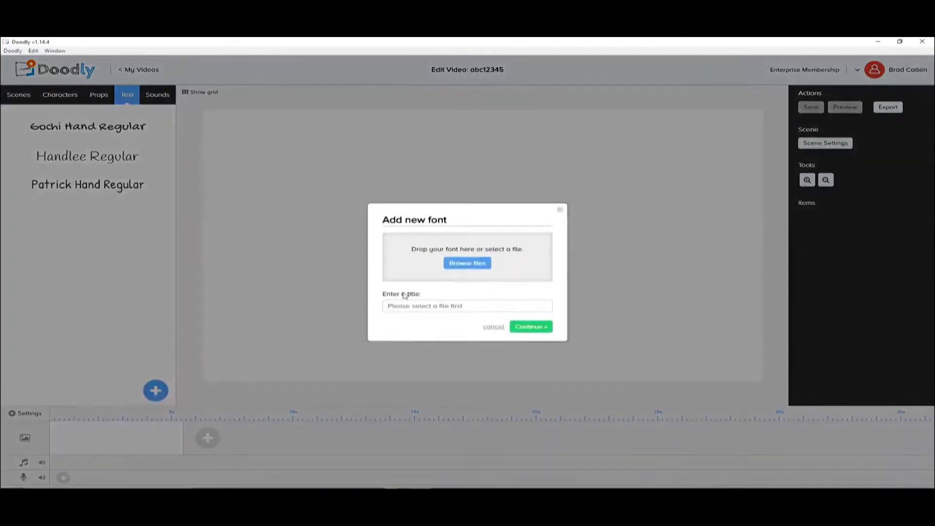
{"action": "left_click", "coordinate": [560, 210]}
{"action": "left_click", "coordinate": [99, 94]}
{"action": "left_click", "coordinate": [155, 390]}
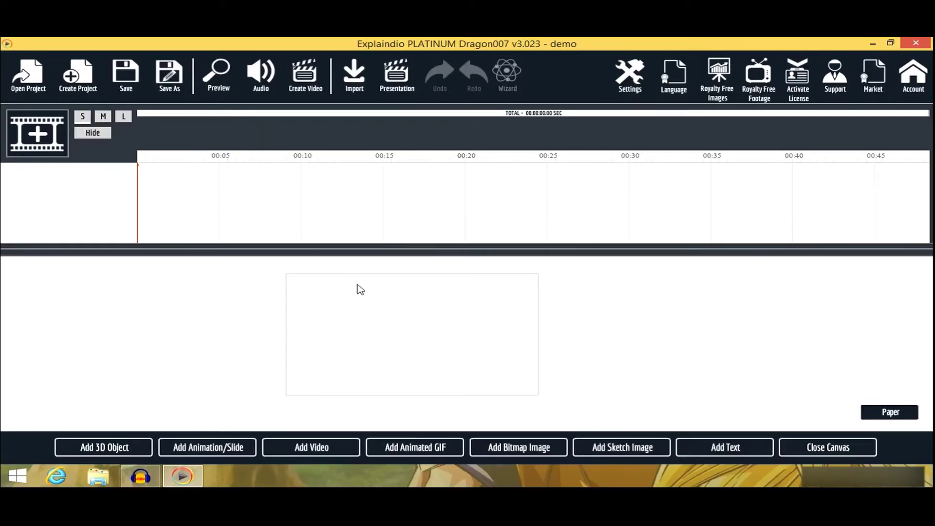
- Open the sketch image gallery and view the Animal and Arrows1 folders
{"action": "left_click", "coordinate": [624, 453]}
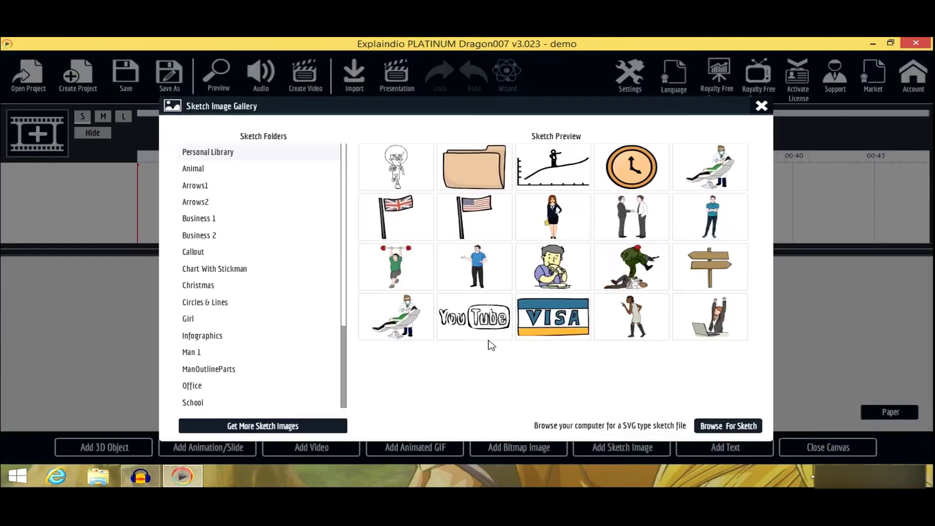
{"action": "left_click", "coordinate": [206, 172]}
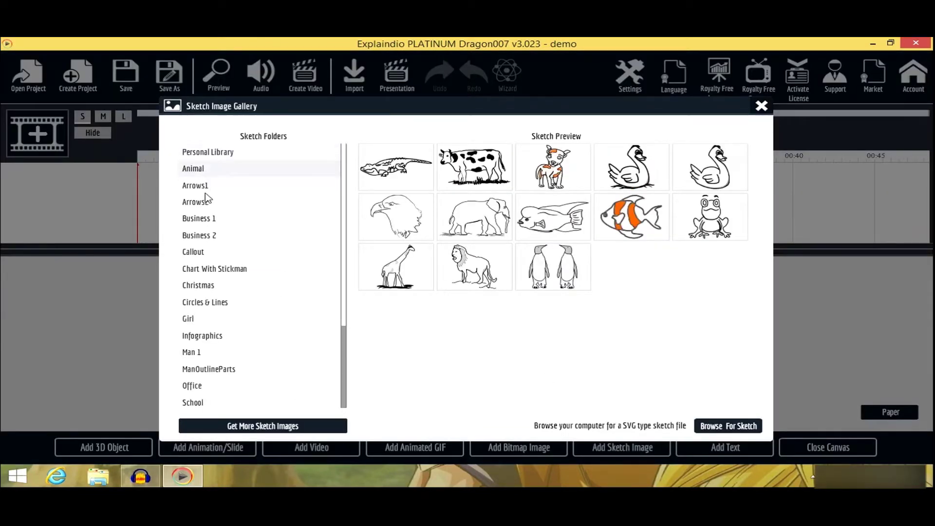
{"action": "left_click", "coordinate": [206, 191]}
{"action": "scroll", "coordinate": [216, 271], "scroll_direction": "down", "scroll_amount": 1}
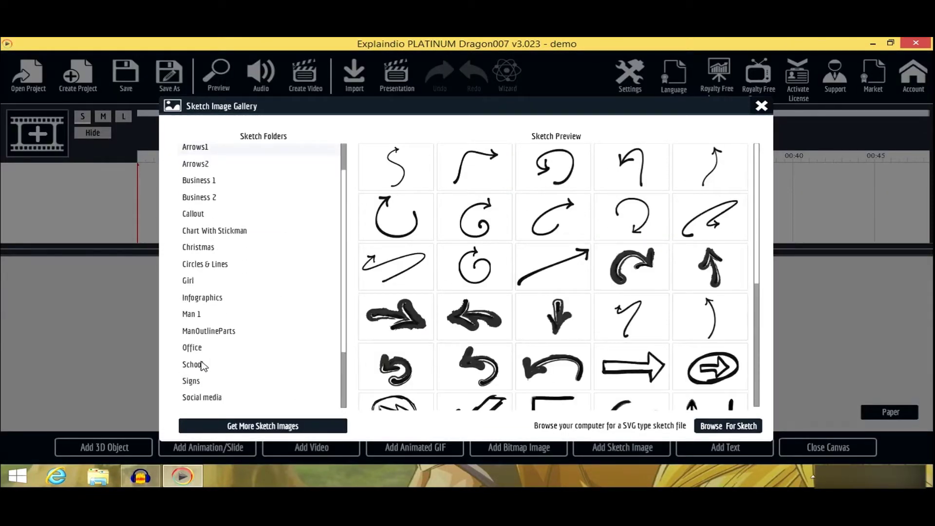
{"action": "scroll", "coordinate": [207, 373], "scroll_direction": "down", "scroll_amount": 1}
{"action": "scroll", "coordinate": [219, 399], "scroll_direction": "down", "scroll_amount": 1}
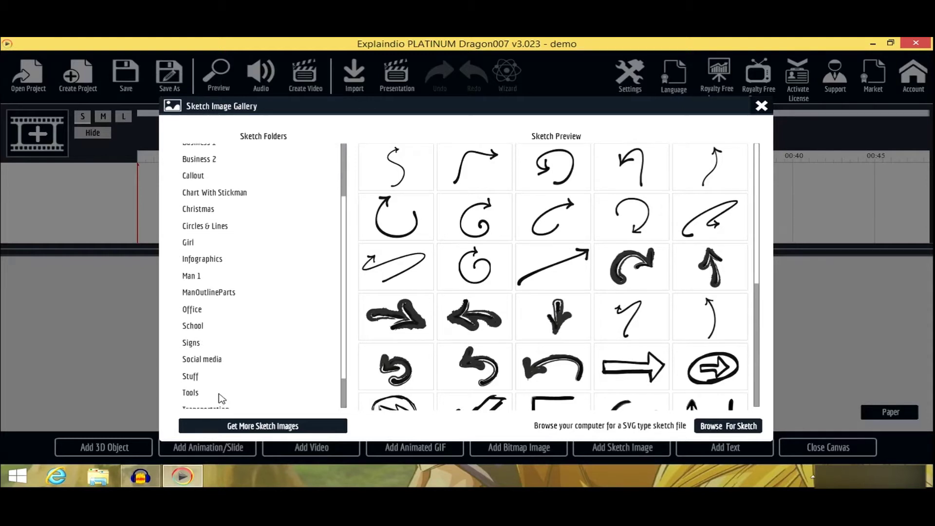
{"action": "scroll", "coordinate": [219, 396], "scroll_direction": "down", "scroll_amount": 1}
{"action": "scroll", "coordinate": [222, 395], "scroll_direction": "down", "scroll_amount": 1}
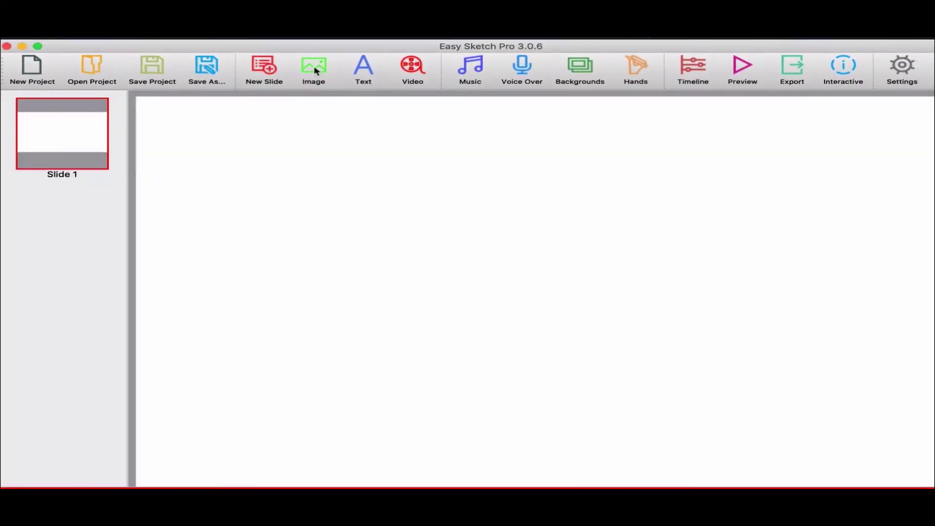
- Apply the 640x480 34 Street billboard background to all slides and show the Hands library
{"action": "left_click", "coordinate": [316, 70]}
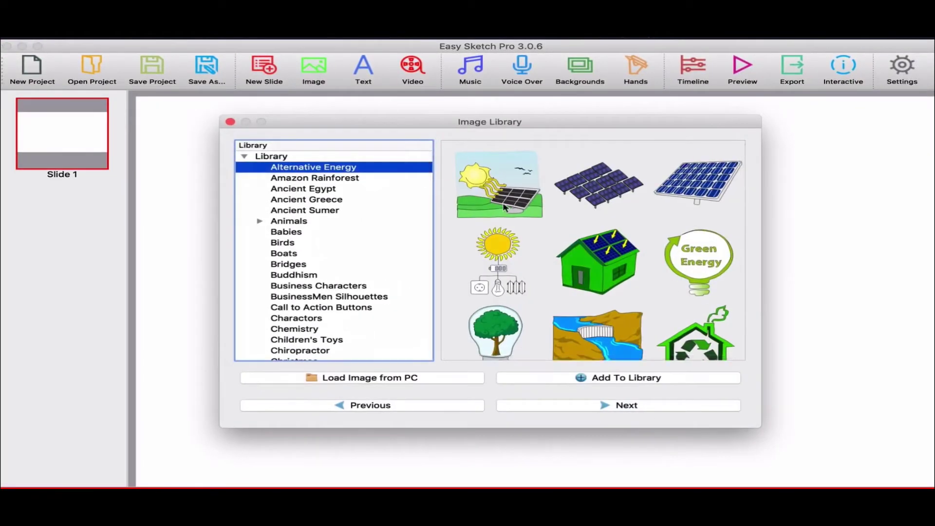
{"action": "scroll", "coordinate": [387, 246], "scroll_direction": "down", "scroll_amount": 3}
{"action": "scroll", "coordinate": [387, 246], "scroll_direction": "down", "scroll_amount": 2}
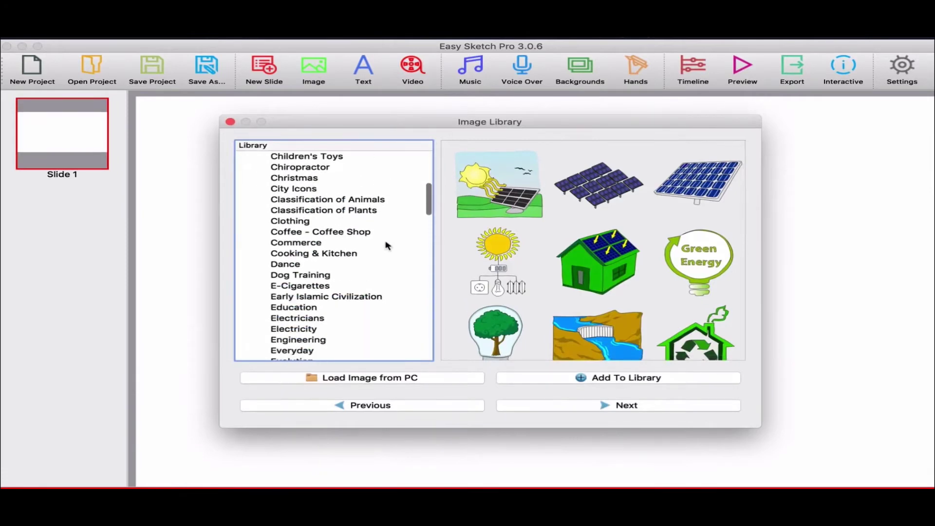
{"action": "scroll", "coordinate": [387, 246], "scroll_direction": "down", "scroll_amount": 5}
{"action": "scroll", "coordinate": [386, 247], "scroll_direction": "down", "scroll_amount": 5}
{"action": "scroll", "coordinate": [387, 246], "scroll_direction": "down", "scroll_amount": 3}
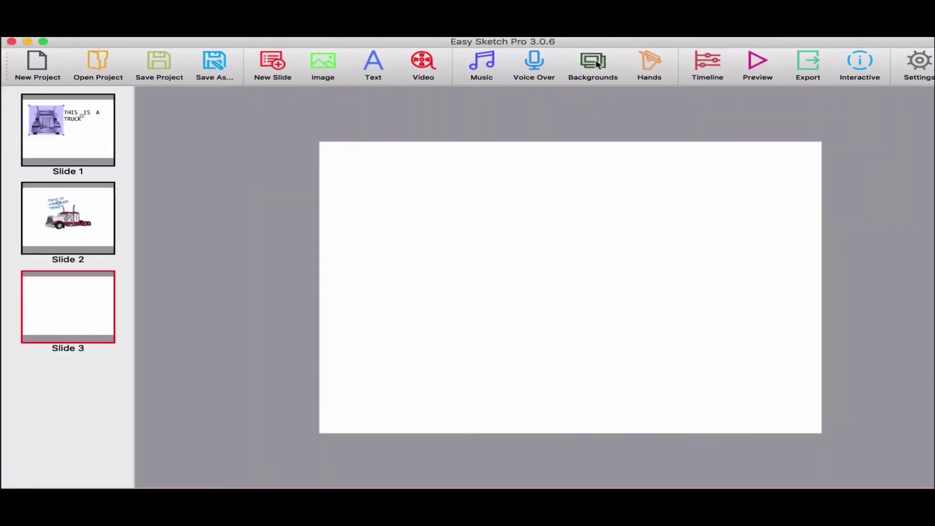
{"action": "left_click", "coordinate": [597, 64]}
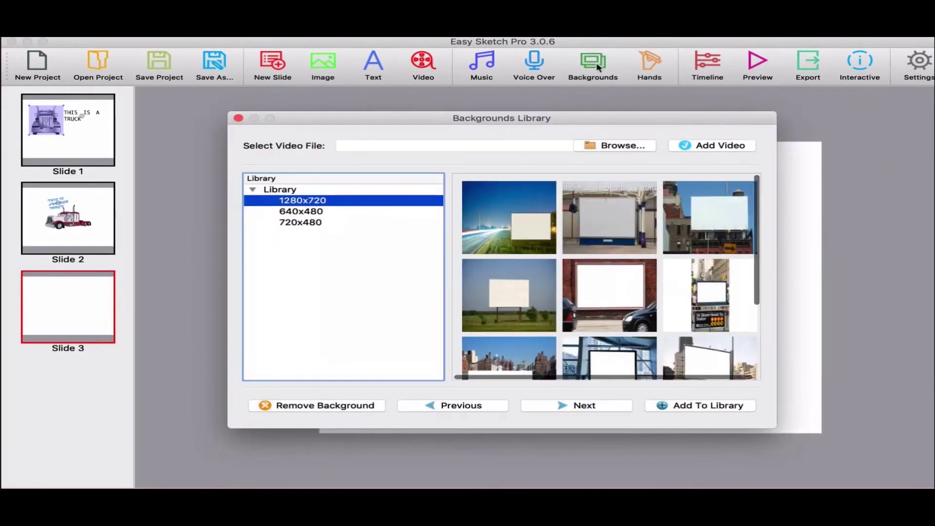
{"action": "scroll", "coordinate": [620, 300], "scroll_direction": "down", "scroll_amount": 3}
{"action": "scroll", "coordinate": [619, 300], "scroll_direction": "down", "scroll_amount": 3}
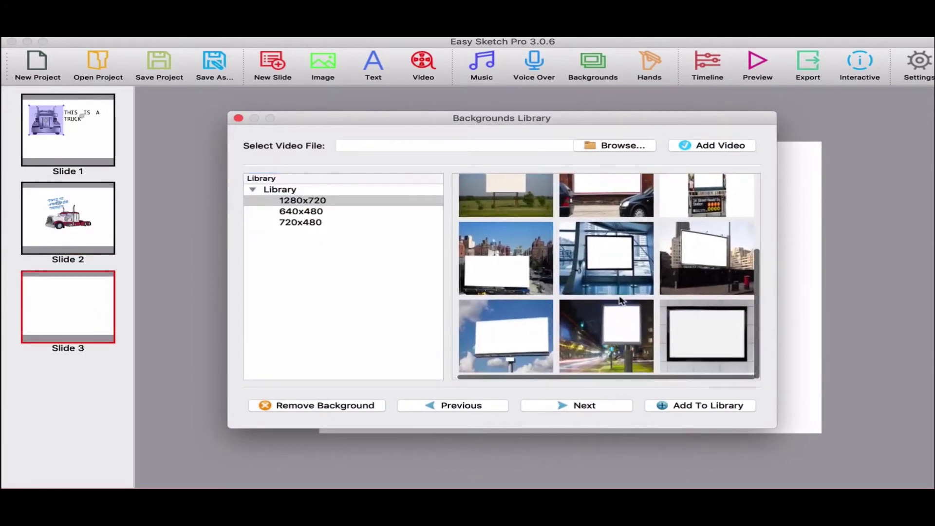
{"action": "scroll", "coordinate": [620, 300], "scroll_direction": "up", "scroll_amount": 5}
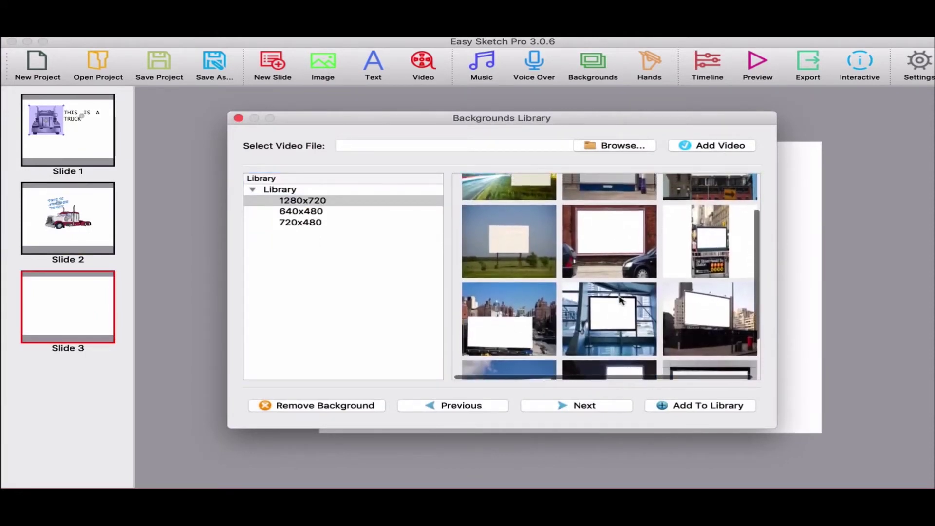
{"action": "left_click", "coordinate": [299, 213]}
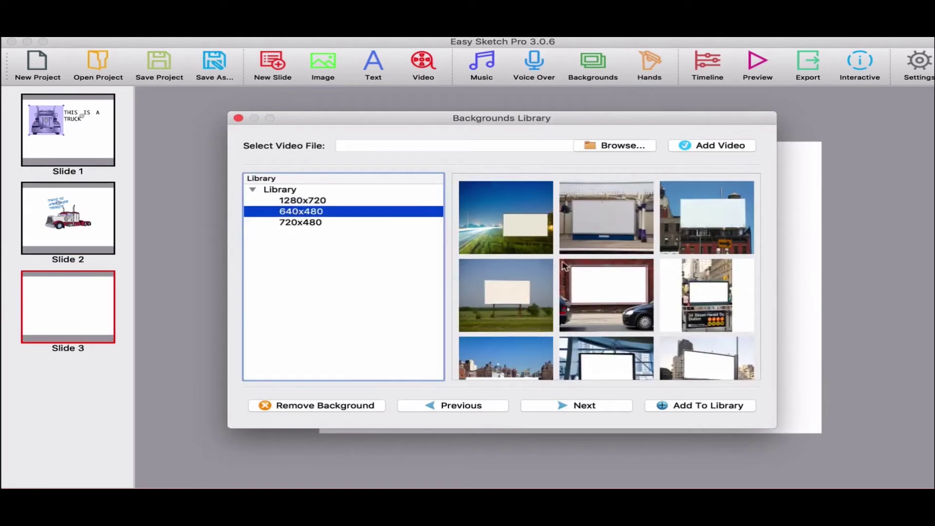
{"action": "scroll", "coordinate": [617, 302], "scroll_direction": "down", "scroll_amount": 3}
{"action": "scroll", "coordinate": [616, 303], "scroll_direction": "down", "scroll_amount": 2}
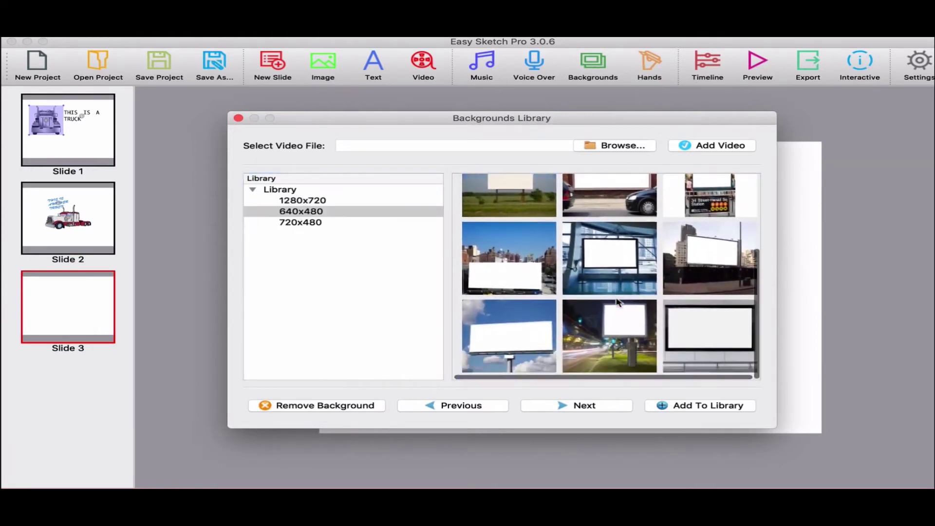
{"action": "scroll", "coordinate": [617, 302], "scroll_direction": "up", "scroll_amount": 3}
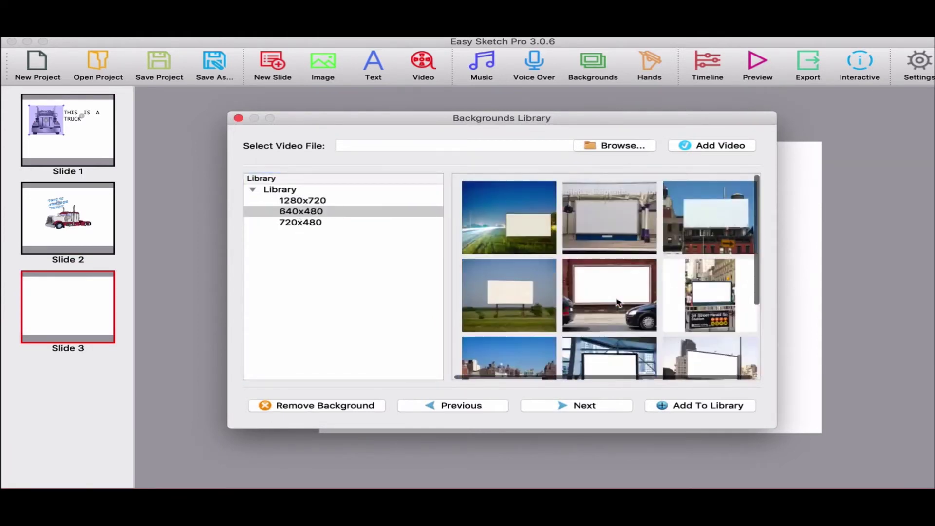
{"action": "double_click", "coordinate": [710, 295]}
{"action": "left_click", "coordinate": [649, 67]}
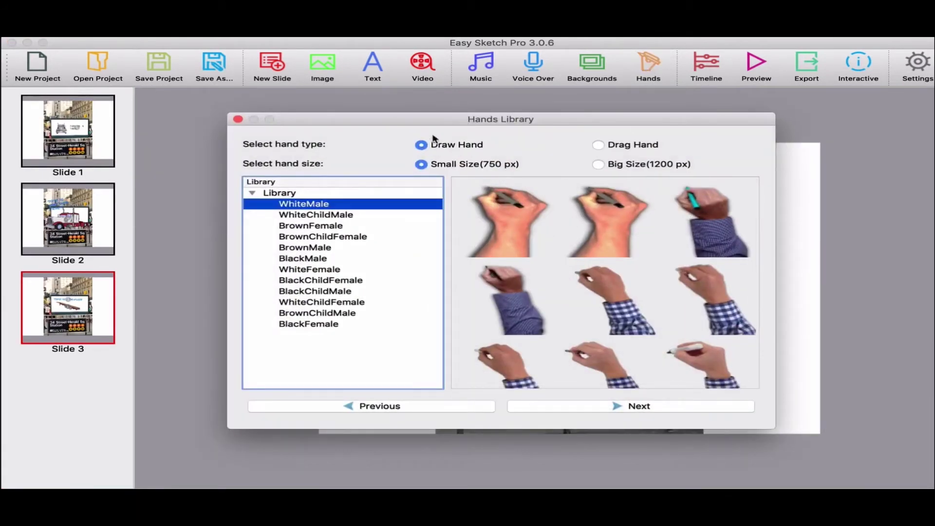
- Preview the Drag Hand set, then return to the Draw Hand set
{"action": "left_click", "coordinate": [599, 146]}
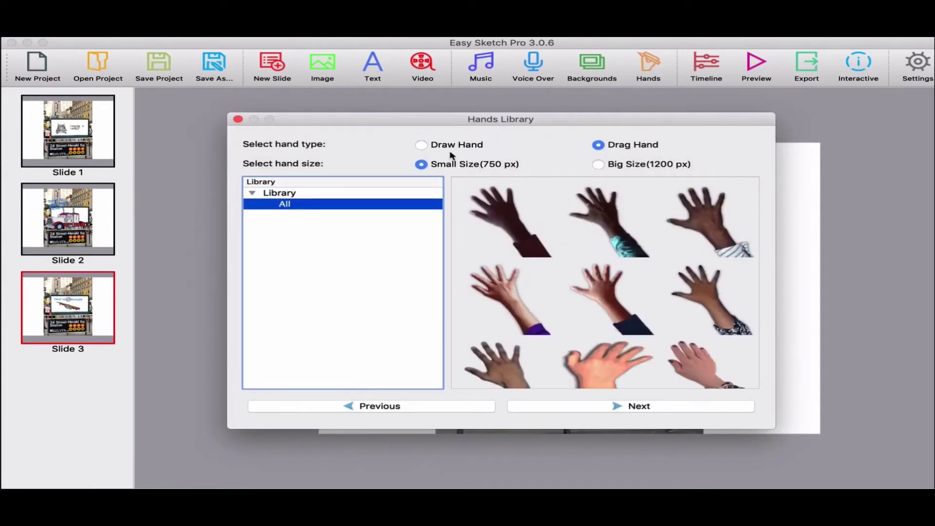
{"action": "left_click", "coordinate": [420, 146]}
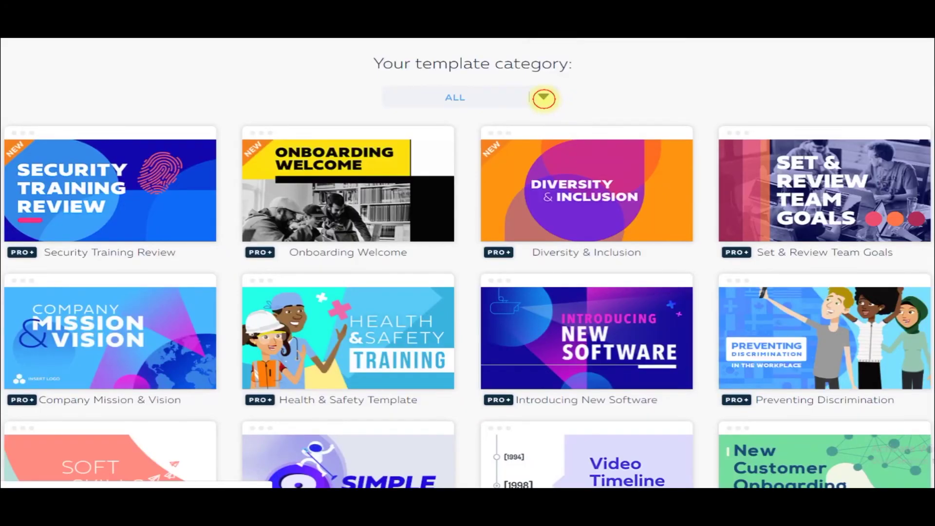
- Show the template category list with its work, education and personal options
{"action": "left_click", "coordinate": [544, 98]}
{"action": "scroll", "coordinate": [468, 305], "scroll_direction": "down", "scroll_amount": 1}
{"action": "scroll", "coordinate": [467, 305], "scroll_direction": "down", "scroll_amount": 1}
{"action": "scroll", "coordinate": [468, 305], "scroll_direction": "down", "scroll_amount": 2}
{"action": "scroll", "coordinate": [468, 305], "scroll_direction": "down", "scroll_amount": 1}
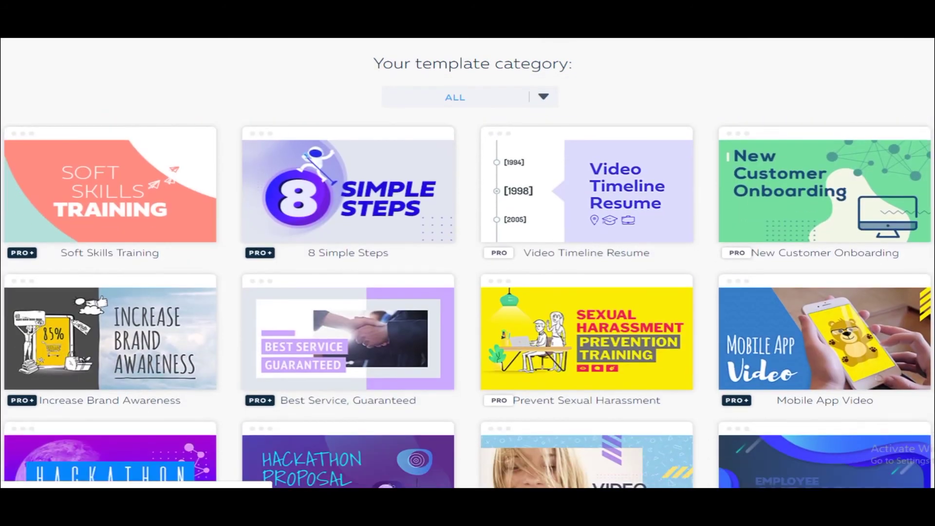
{"action": "scroll", "coordinate": [468, 304], "scroll_direction": "down", "scroll_amount": 1}
{"action": "scroll", "coordinate": [468, 305], "scroll_direction": "down", "scroll_amount": 1}
{"action": "scroll", "coordinate": [468, 305], "scroll_direction": "down", "scroll_amount": 1}
{"action": "scroll", "coordinate": [467, 305], "scroll_direction": "down", "scroll_amount": 1}
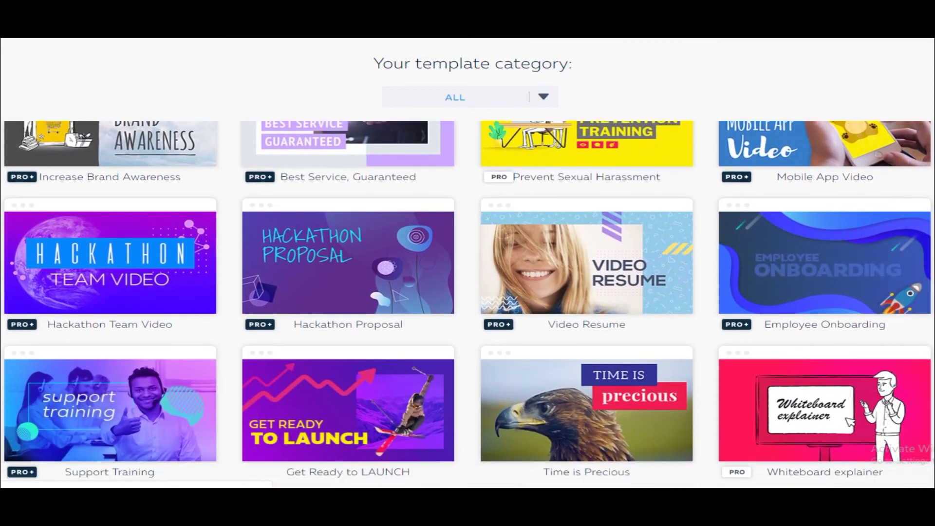
{"action": "scroll", "coordinate": [467, 305], "scroll_direction": "down", "scroll_amount": 1}
{"action": "scroll", "coordinate": [467, 305], "scroll_direction": "down", "scroll_amount": 2}
{"action": "scroll", "coordinate": [468, 304], "scroll_direction": "down", "scroll_amount": 5}
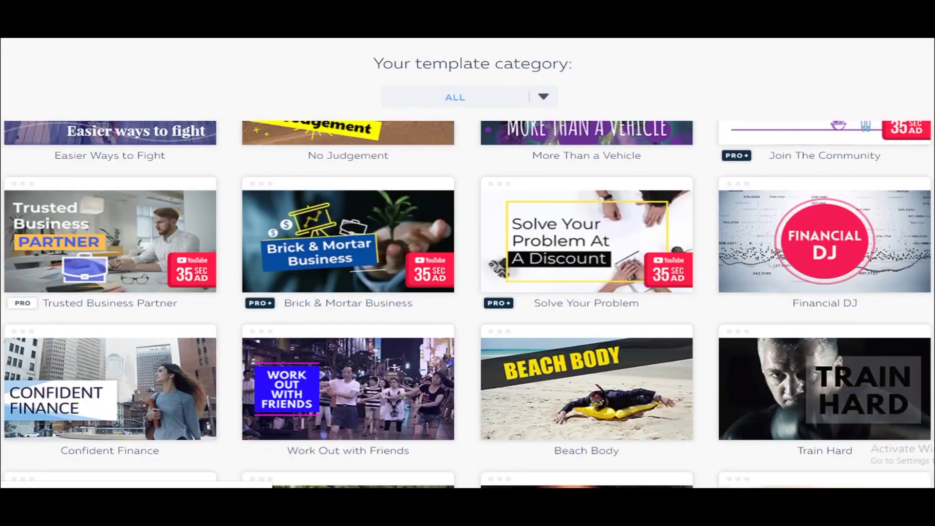